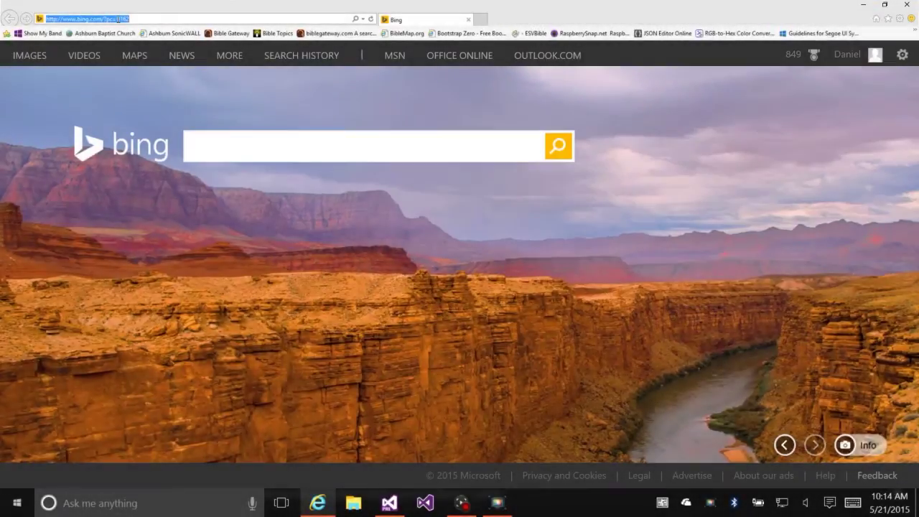
- Open the device portal at 192.168.1.94, sign in with the saved administrator credentials, and show the Performance page
type("192.168.1.94")
key("Return")
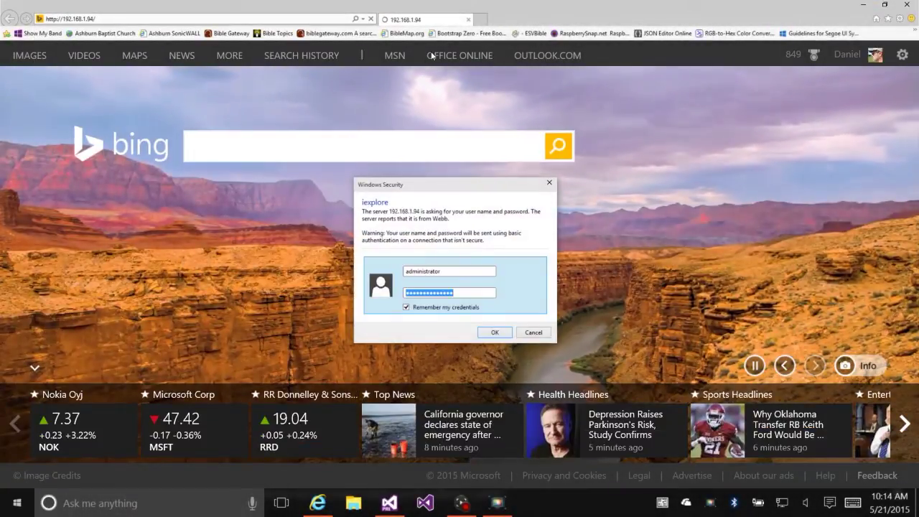
key("Return")
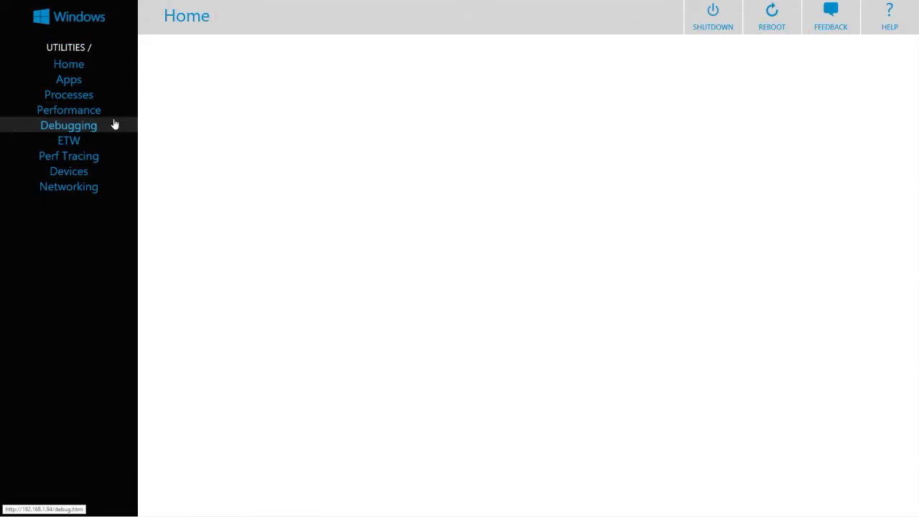
left_click(78, 111)
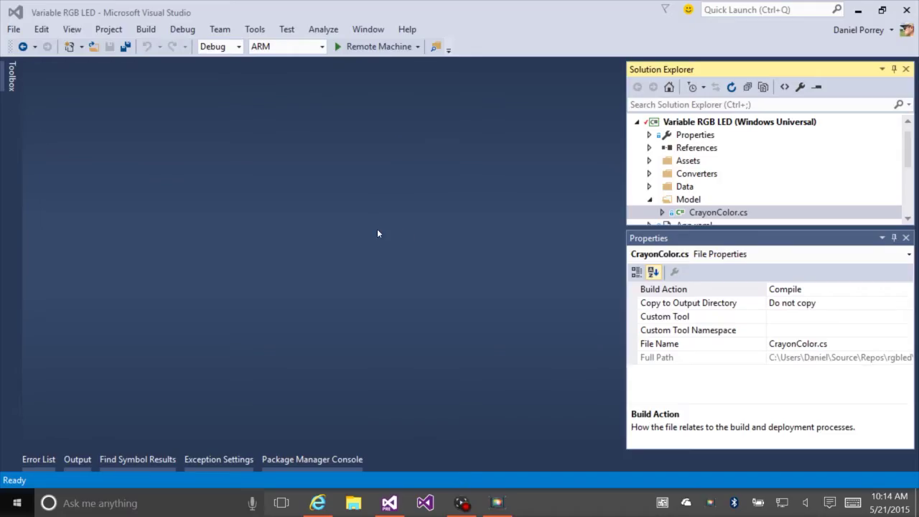
- Switch to Visual Studio, run the Variable RGB LED project on the remote machine, and restore the running app's default settings
left_click(374, 47)
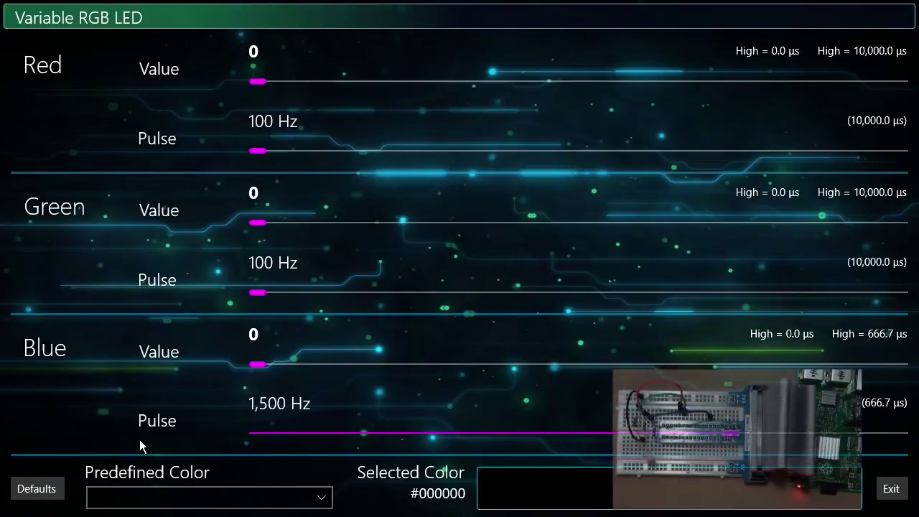
left_click(48, 489)
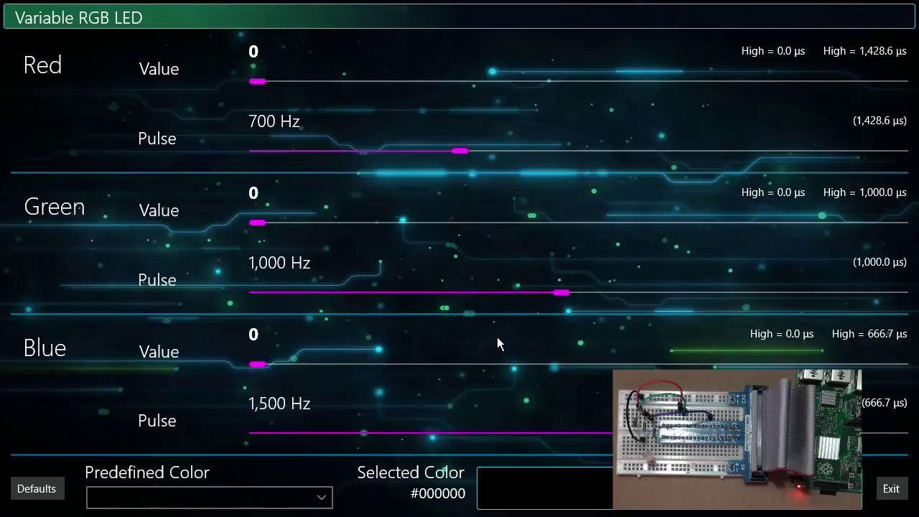
- Mix a custom LED color by setting Red to 124, Green to 68, and Blue first to 149, then down to 30
left_click(570, 82)
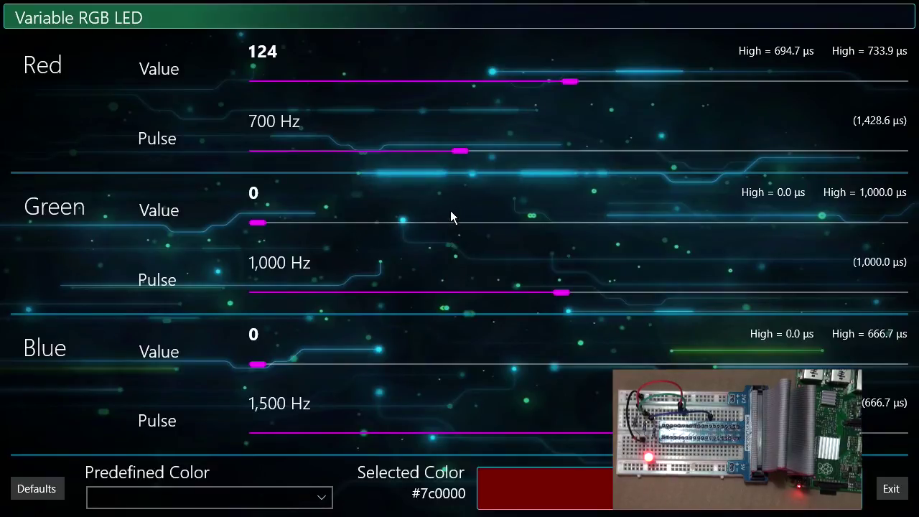
left_click(427, 224)
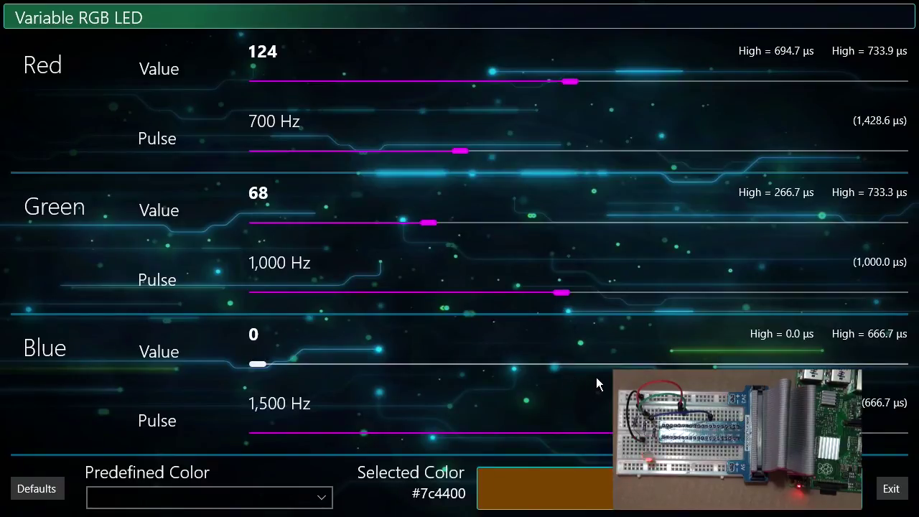
left_click(632, 364)
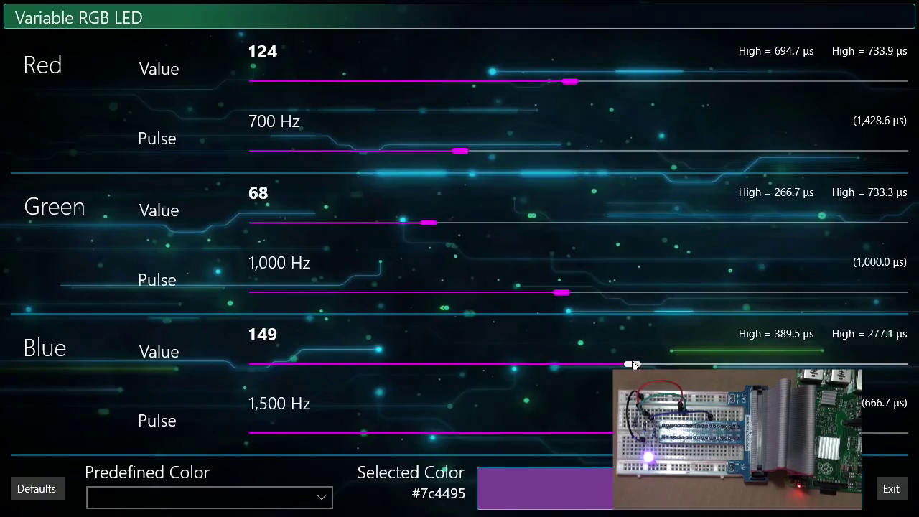
left_click(631, 361)
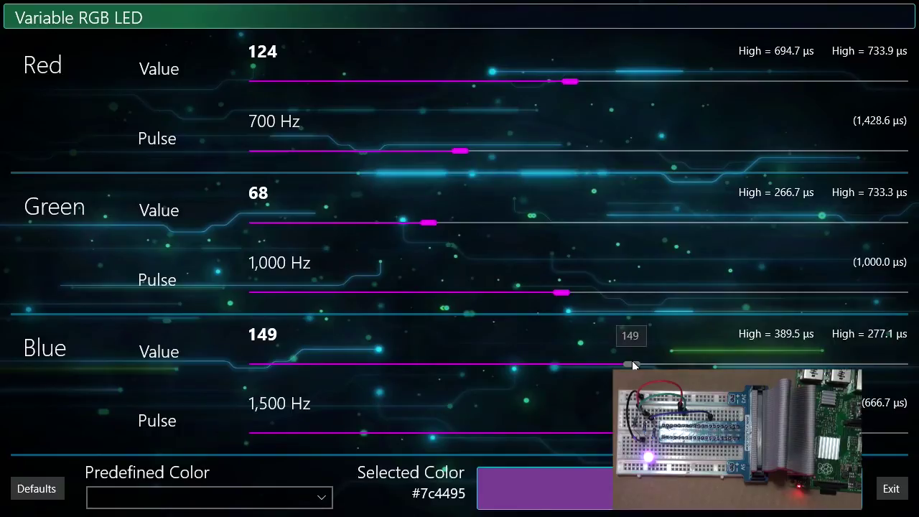
left_click_drag(632, 361, 334, 374)
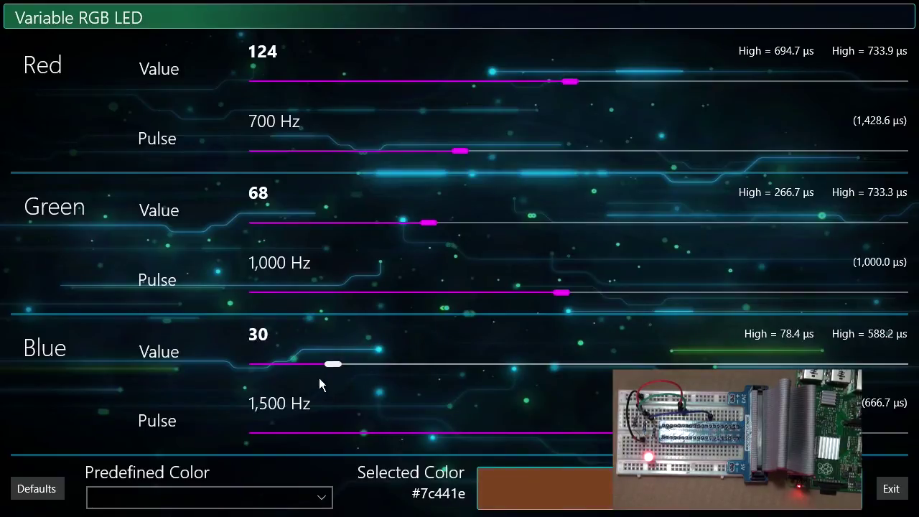
- Choose Midnight Blue (#1A4876) as the predefined LED color
left_click(321, 495)
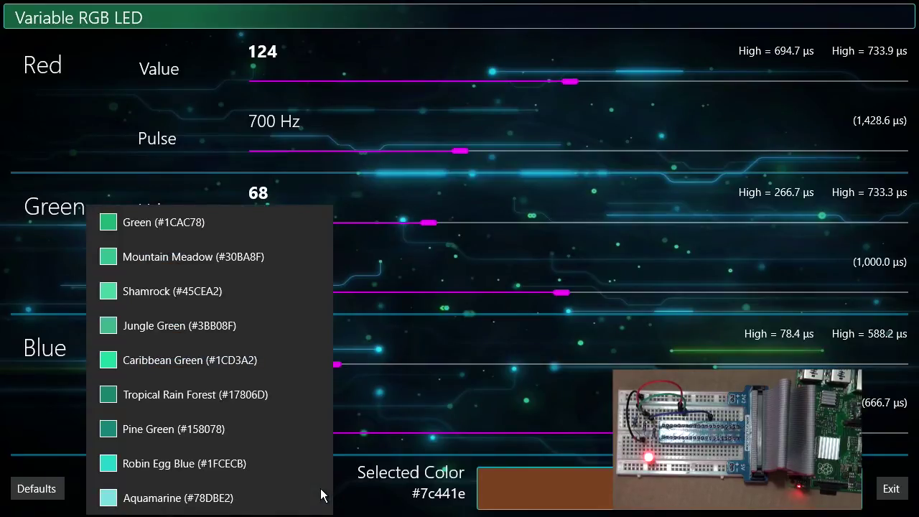
mouse_move(328, 489)
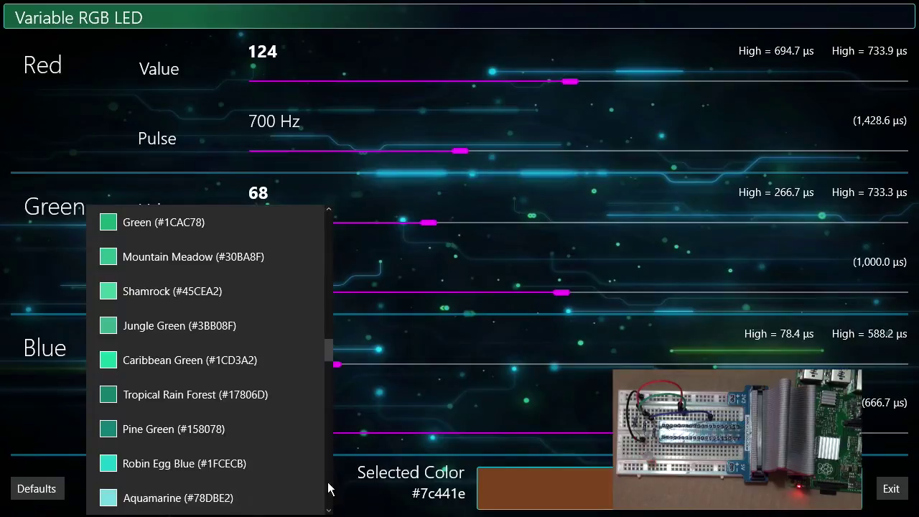
scroll(331, 488, "down", 3)
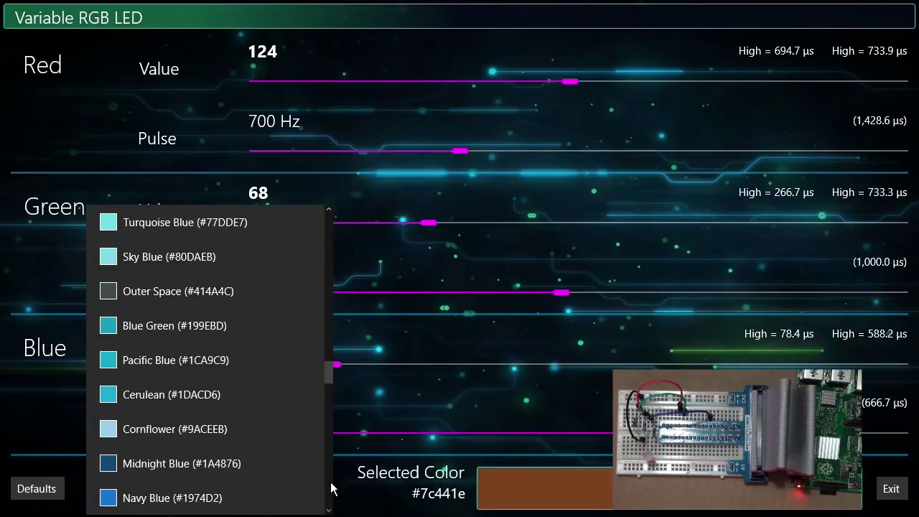
left_click(250, 460)
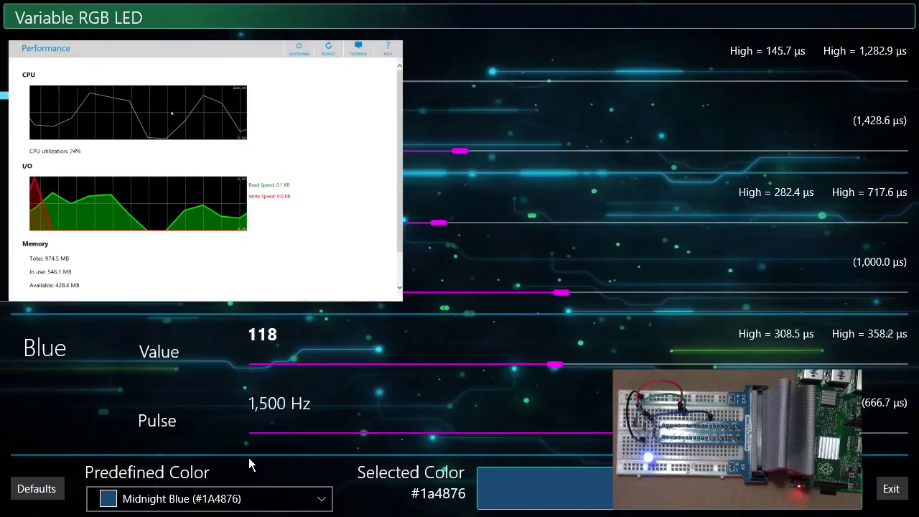
- Change the predefined LED color to Shocking Pink (#FB7EFD)
left_click(320, 504)
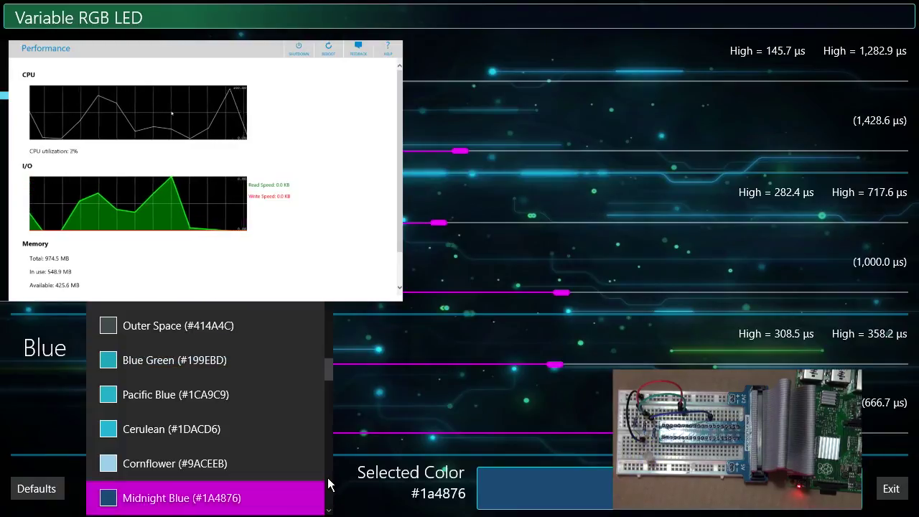
scroll(327, 476, "down", 3)
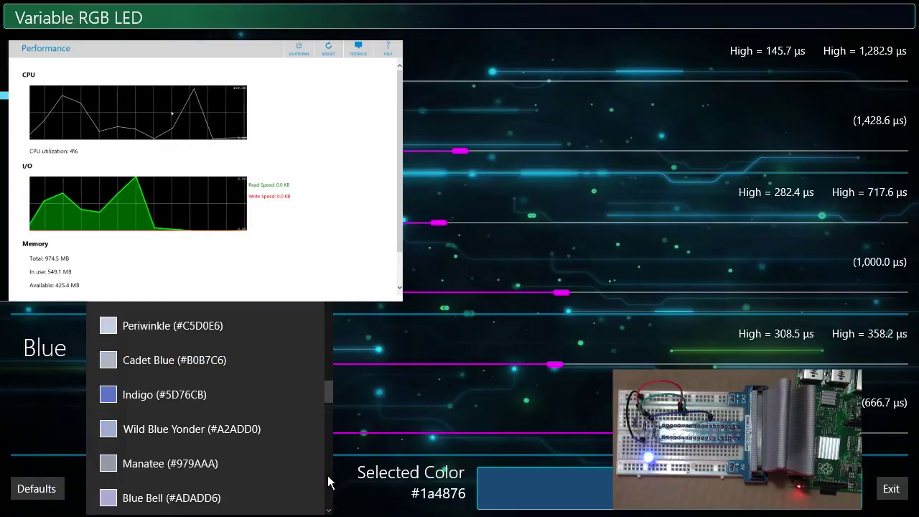
scroll(328, 483, "down", 3)
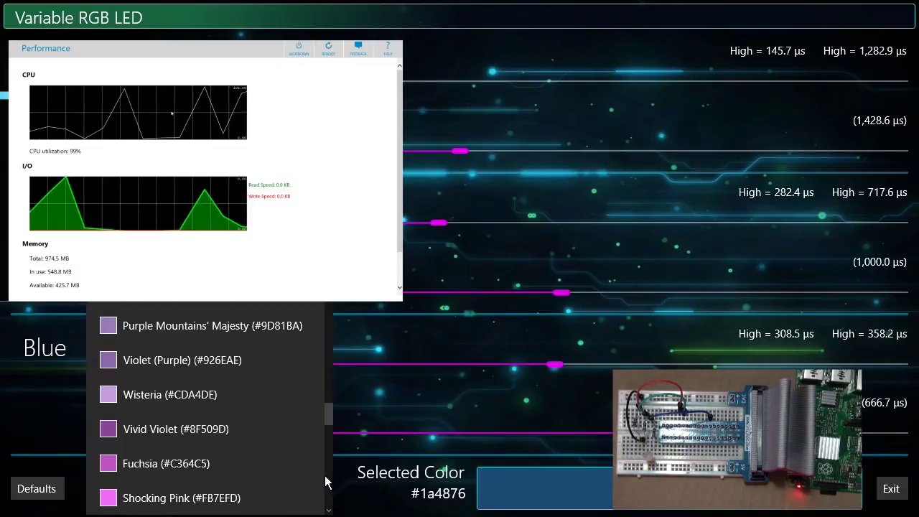
left_click(255, 507)
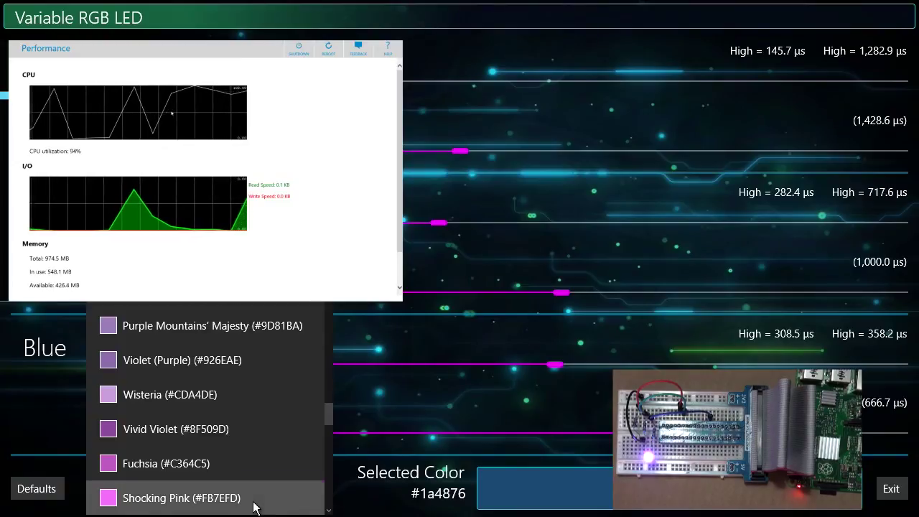
left_click(255, 507)
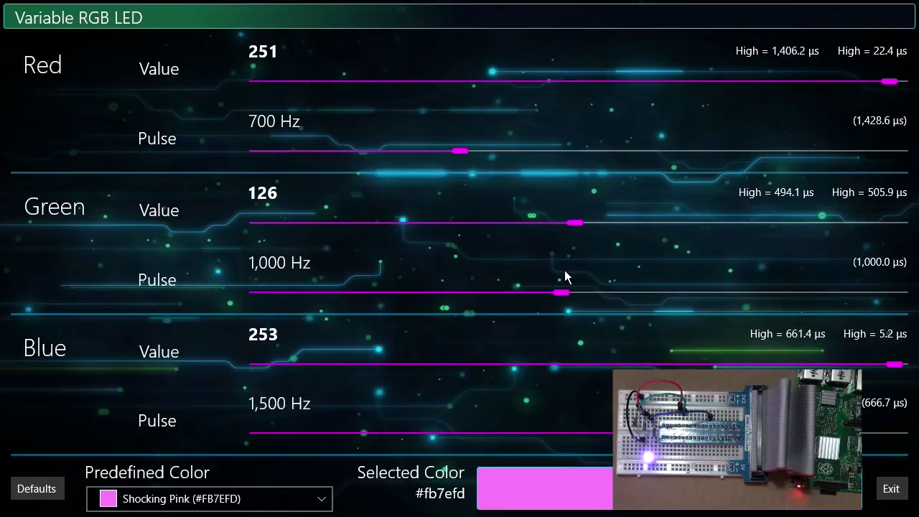
- Raise the Red, Green and Blue pulse frequencies to the maximum of 2,000 Hz
left_click(905, 161)
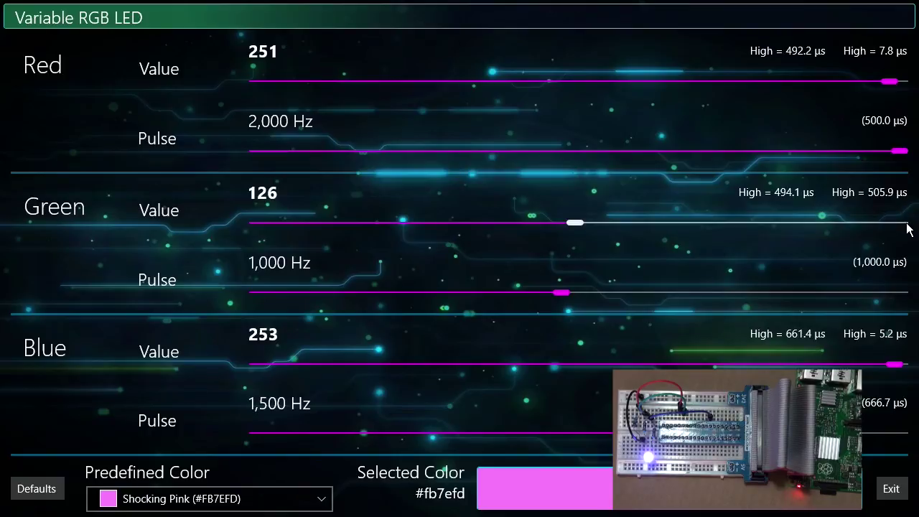
left_click(908, 293)
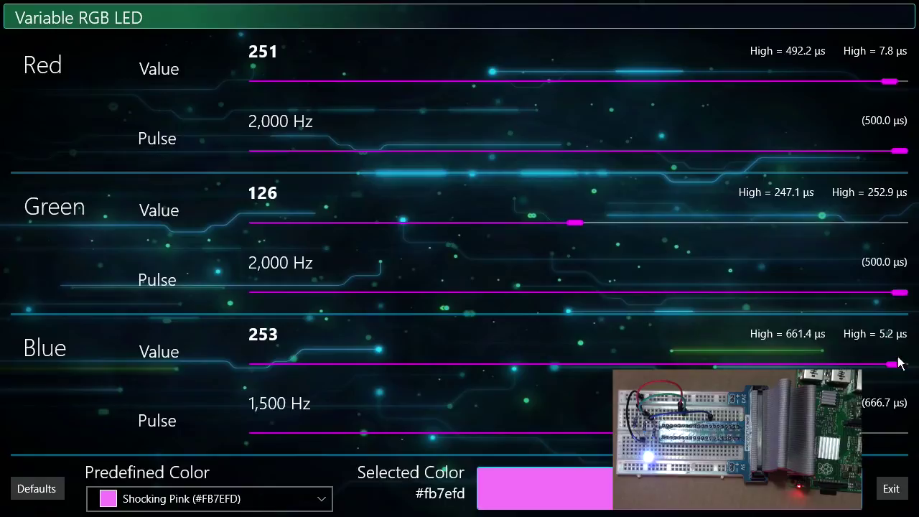
left_click(905, 435)
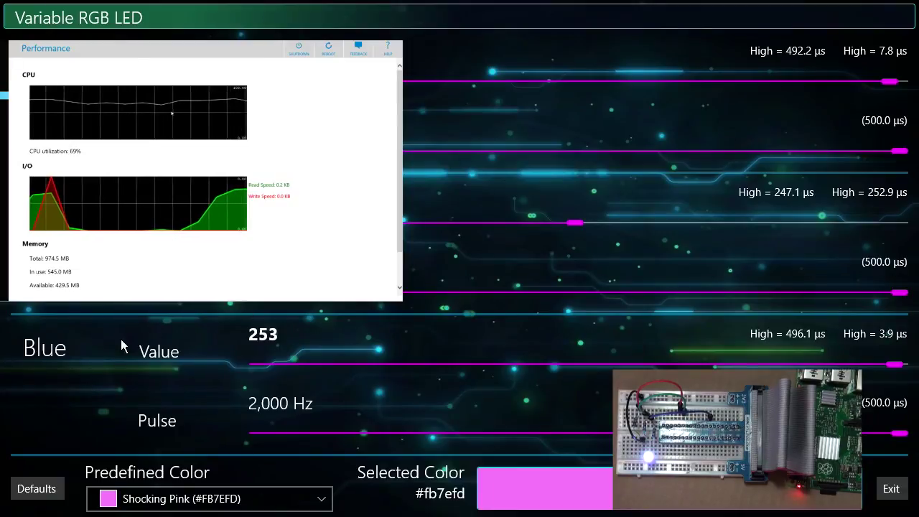
- Restore the default settings and raise the Green value in stages through 31, 60, 110, 188 and 248 up to 255
left_click(32, 491)
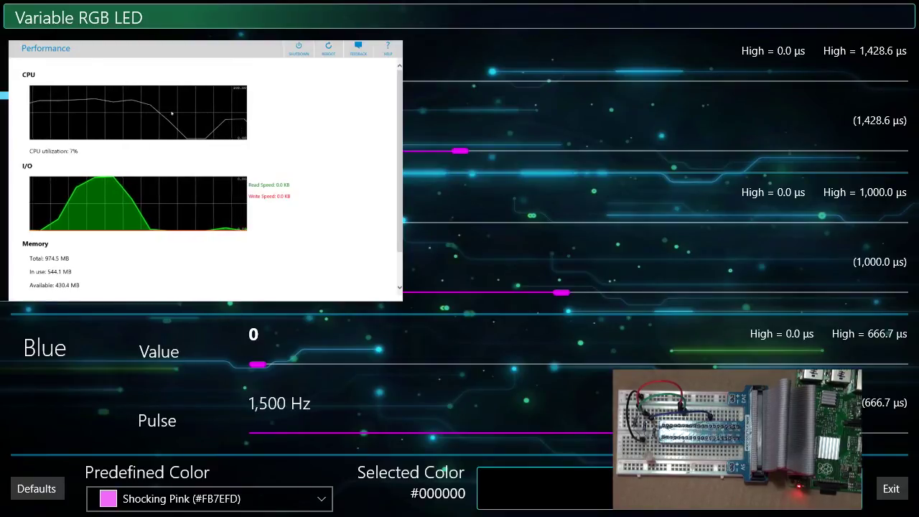
left_click_drag(256, 223, 333, 230)
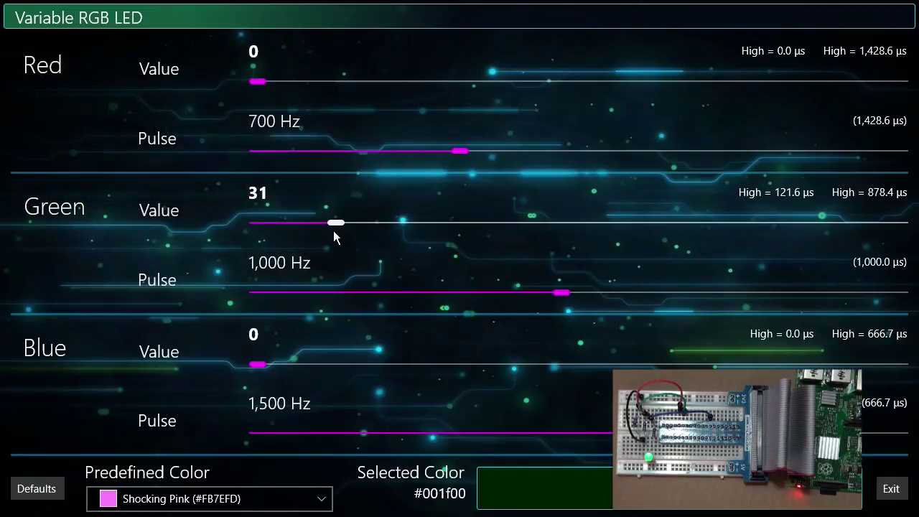
left_click(407, 223)
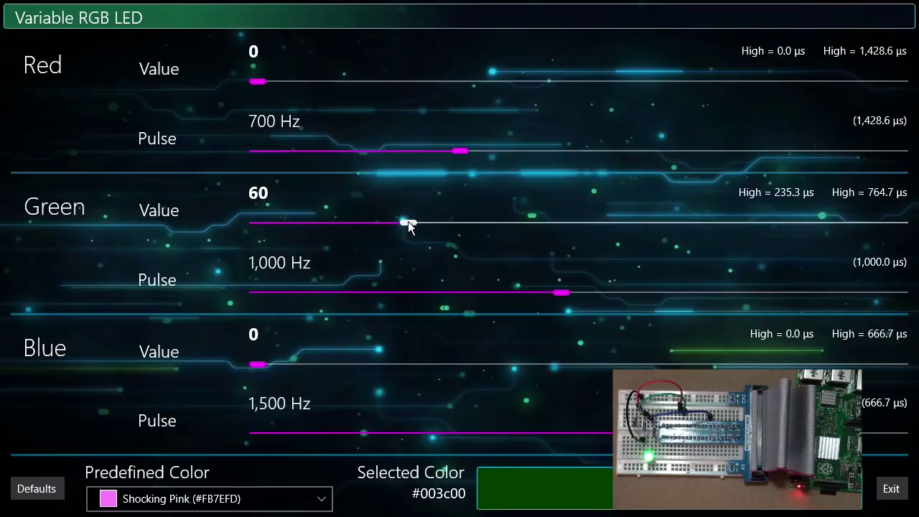
left_click(534, 223)
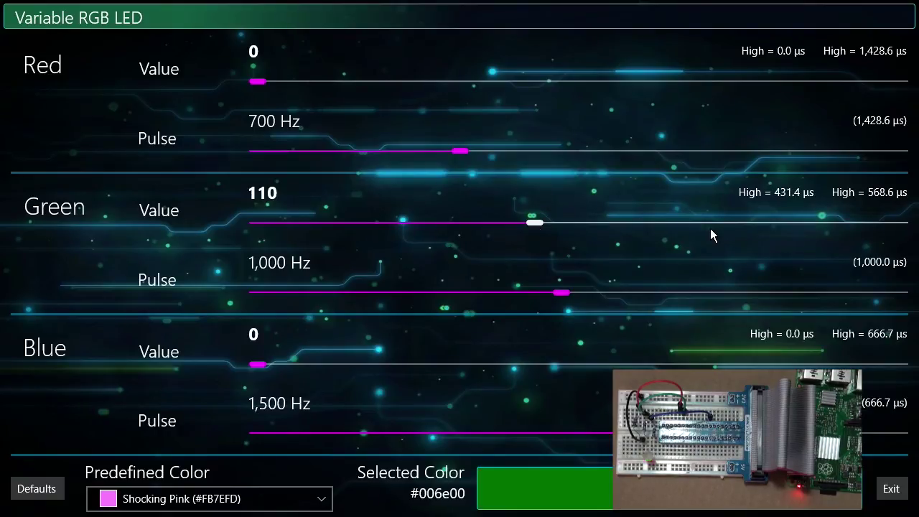
left_click(730, 222)
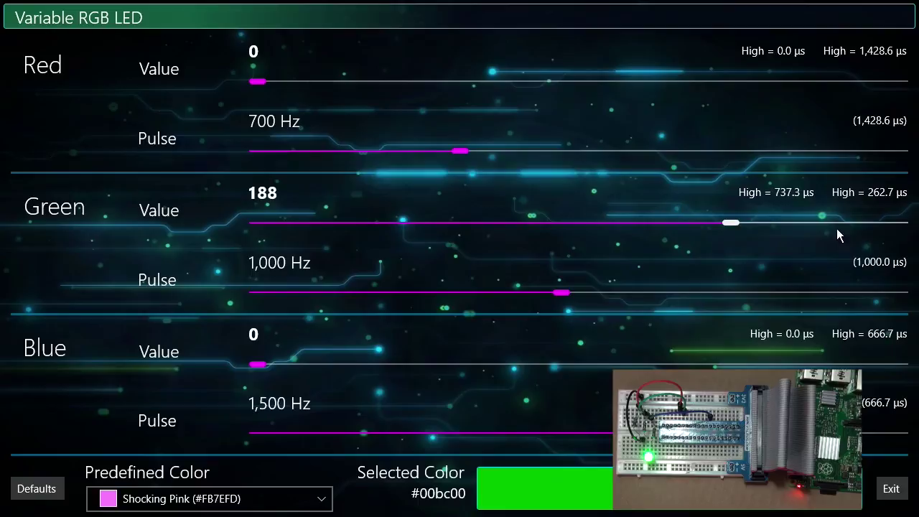
left_click(881, 223)
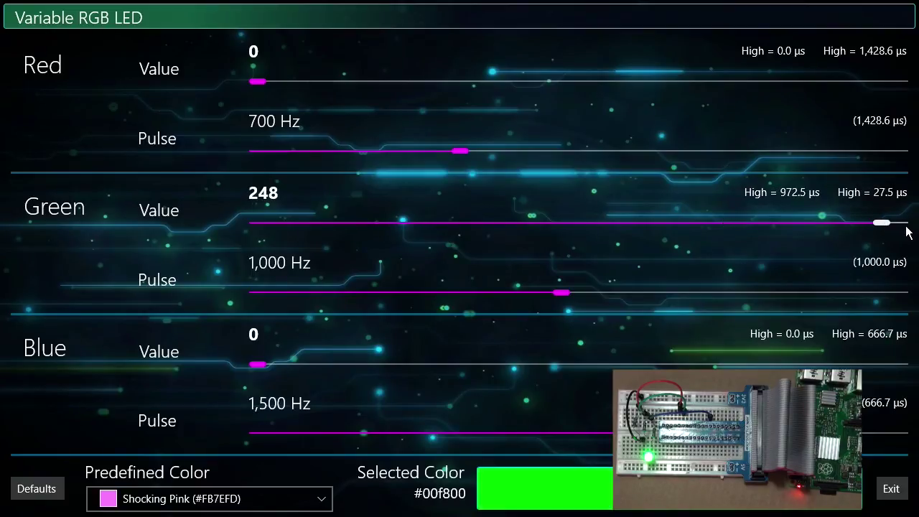
left_click(906, 225)
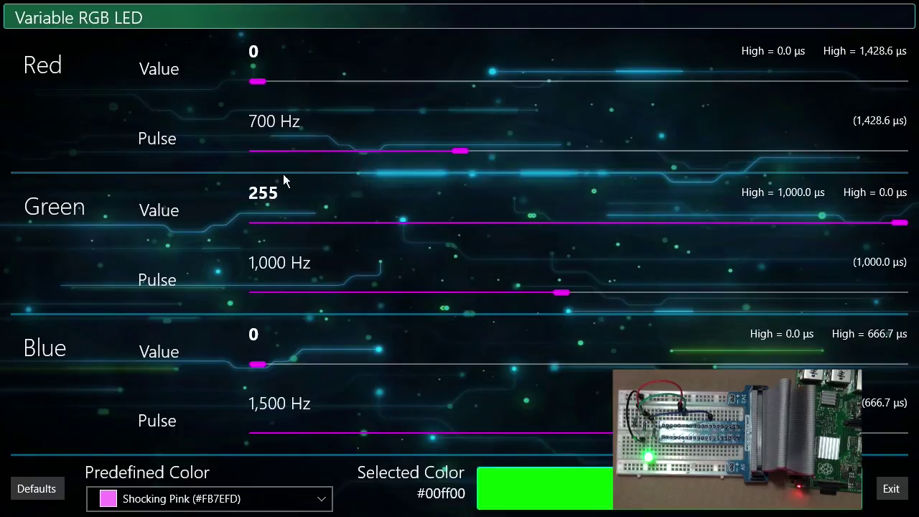
- Reset the Green value to 0 and move the Blue value through 141, 171 and 255, ending at 124
left_click(251, 223)
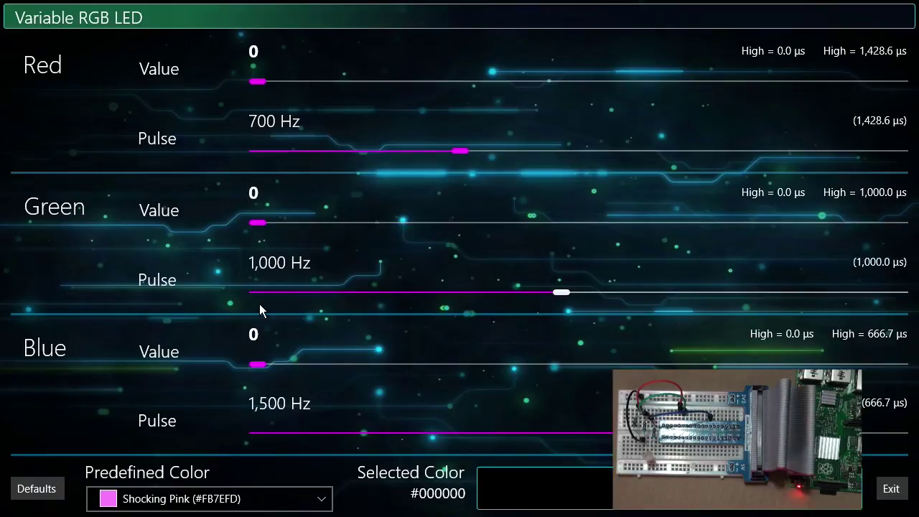
left_click(259, 364)
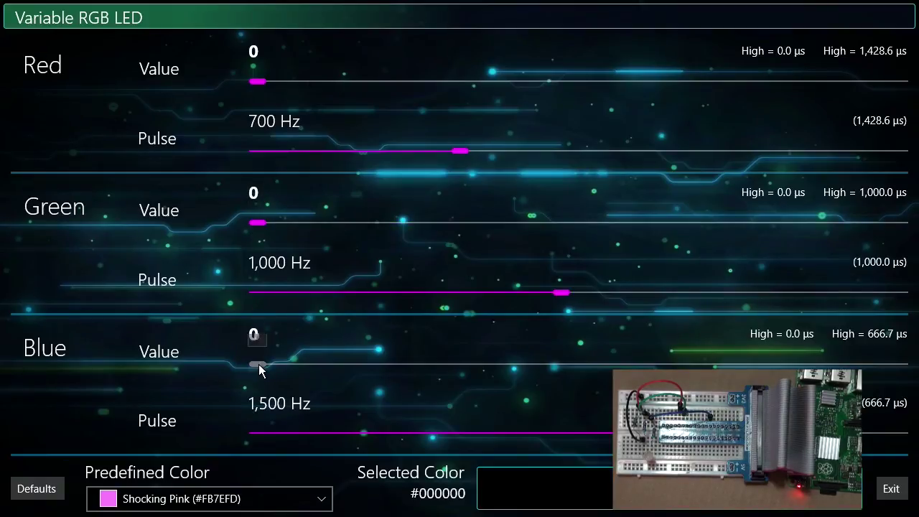
left_click_drag(259, 365, 631, 402)
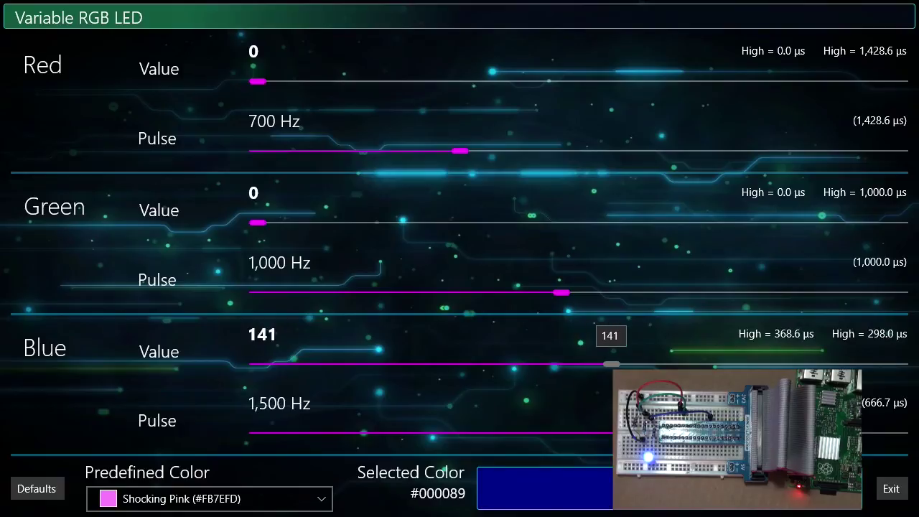
left_click_drag(614, 364, 689, 364)
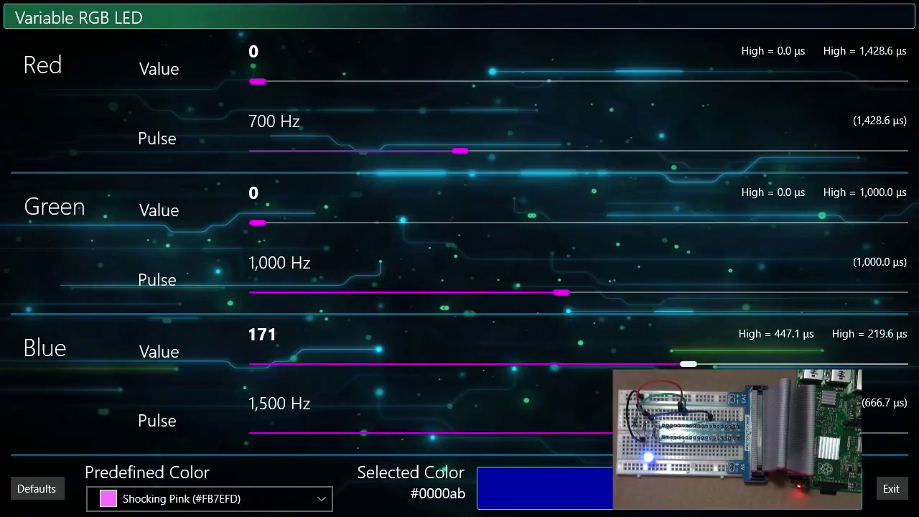
left_click(905, 368)
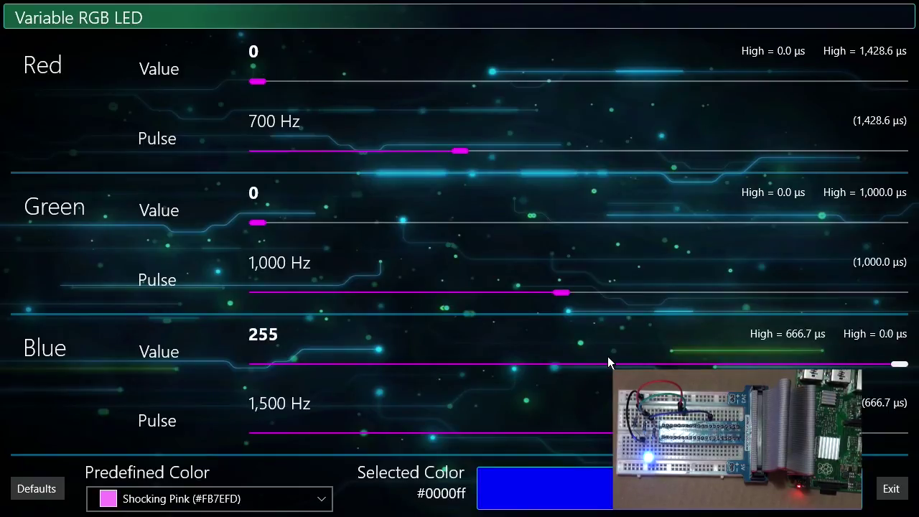
left_click(568, 364)
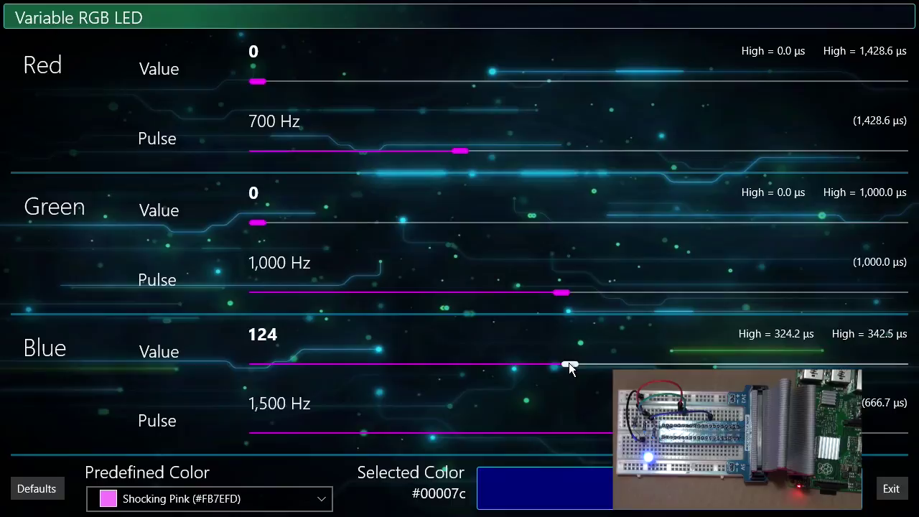
- Lower the Blue value in stages through 28 down to 0
left_click(325, 365)
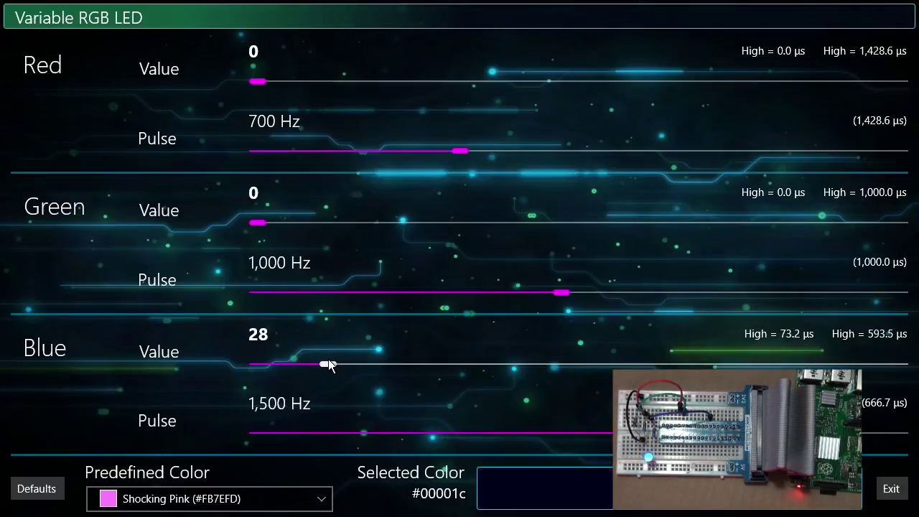
left_click(253, 363)
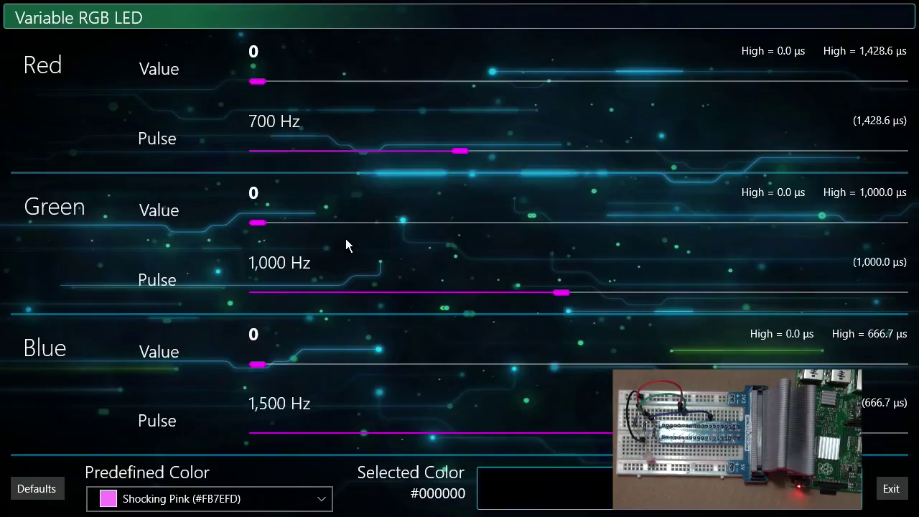
- Raise the Red value in stages through 60, 132 and 195 up to 255, and restore the default settings
left_click(409, 81)
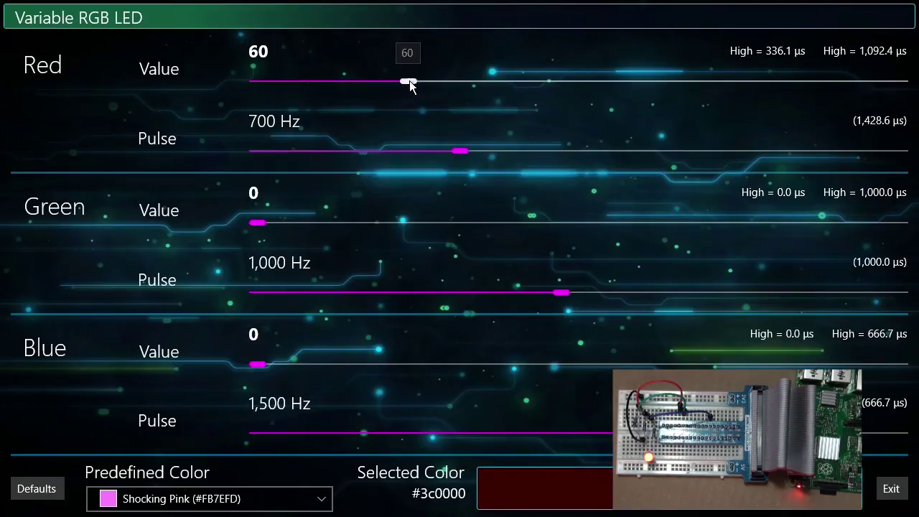
left_click(591, 81)
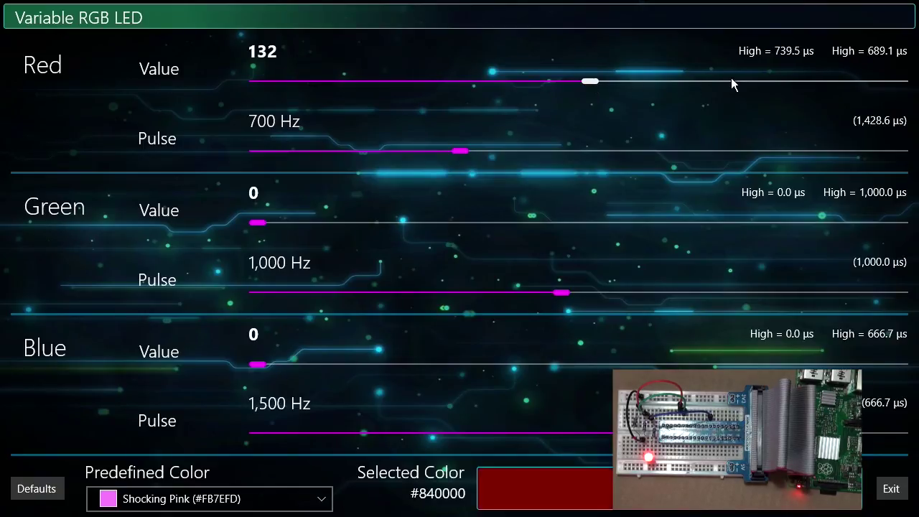
left_click(749, 80)
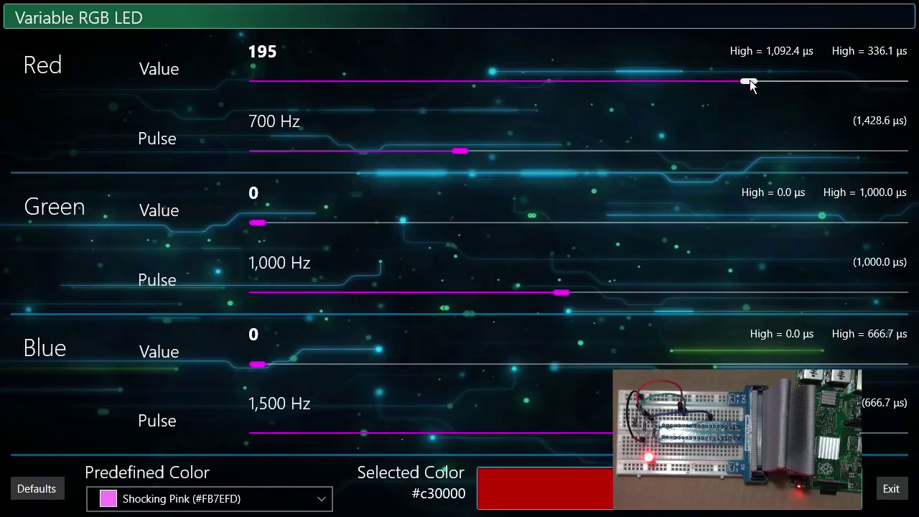
left_click(906, 80)
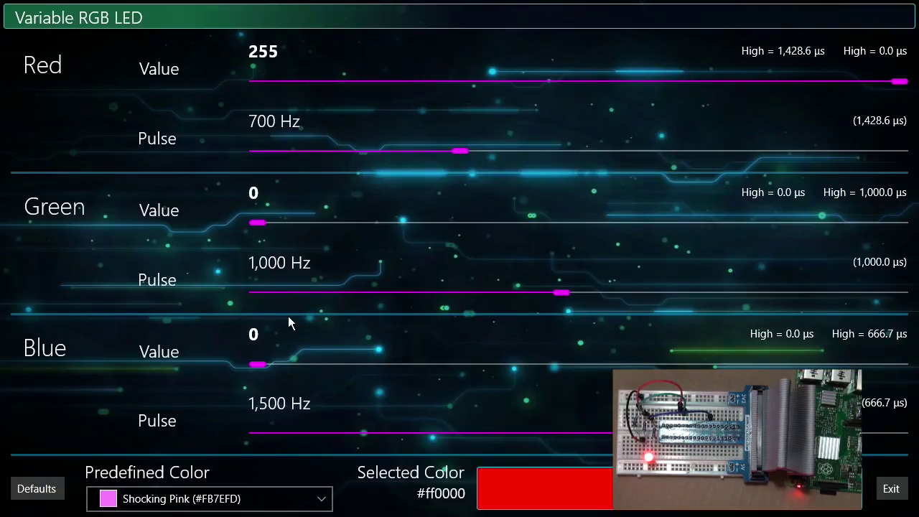
left_click(37, 489)
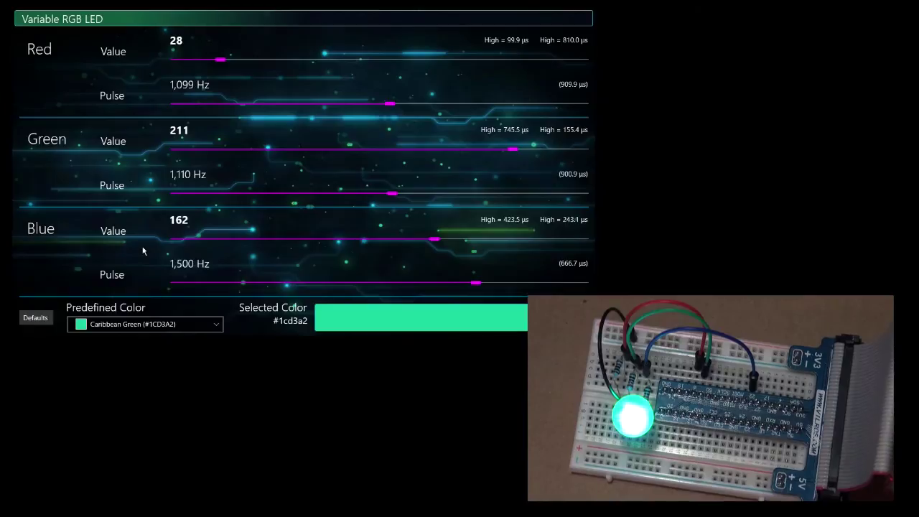
- Change the predefined LED color from Caribbean Green to Sepia (#A5694F)
left_click(217, 326)
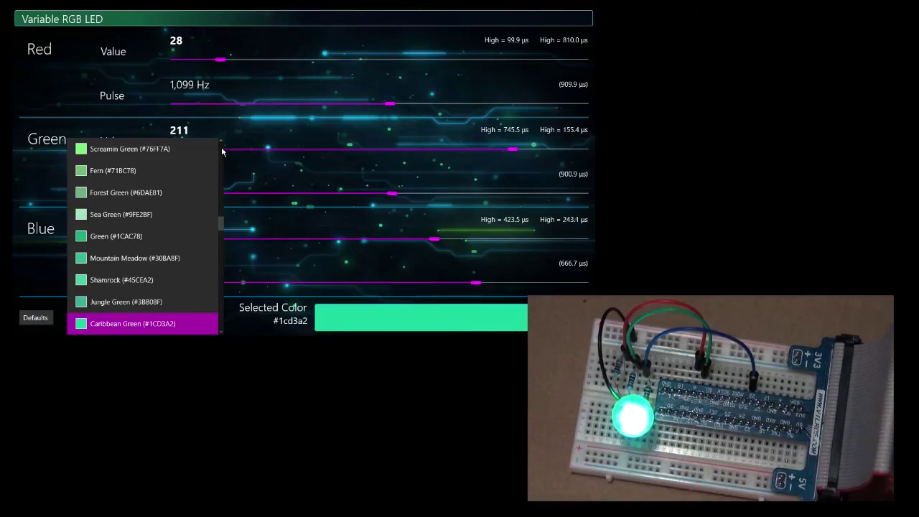
scroll(221, 147, "up", 5)
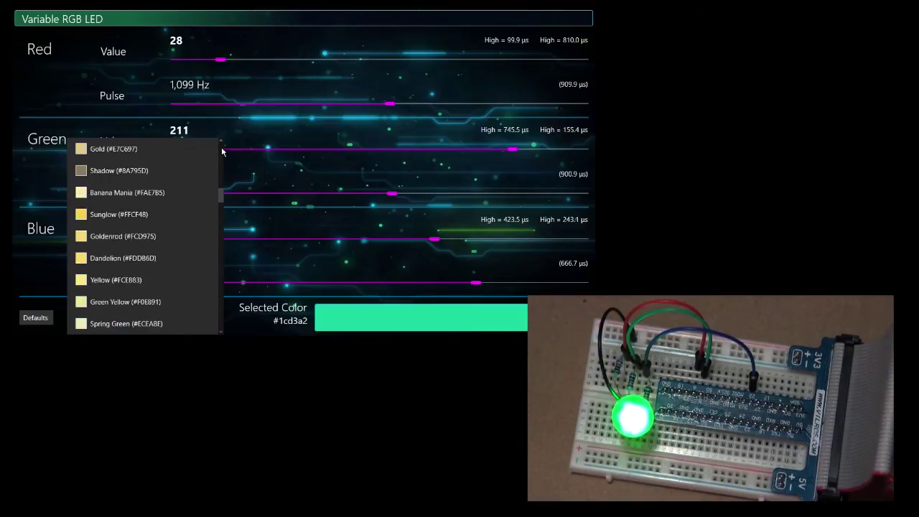
scroll(221, 147, "up", 3)
scroll(221, 146, "up", 3)
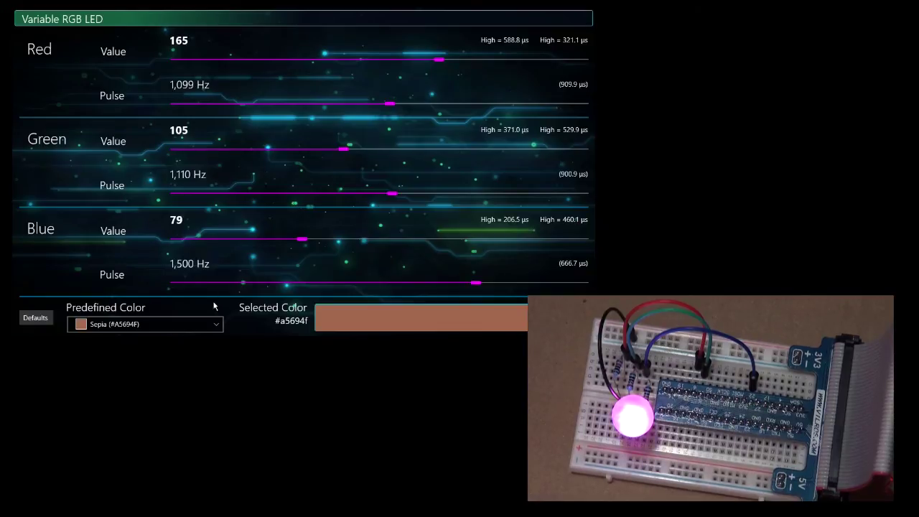
- Change the predefined LED color to Blue Green (#199EBD)
left_click(215, 329)
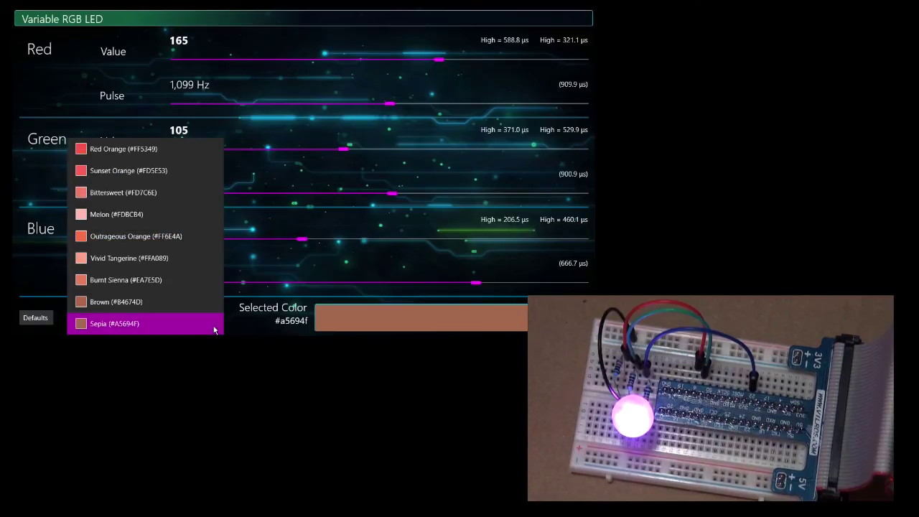
key("Return")
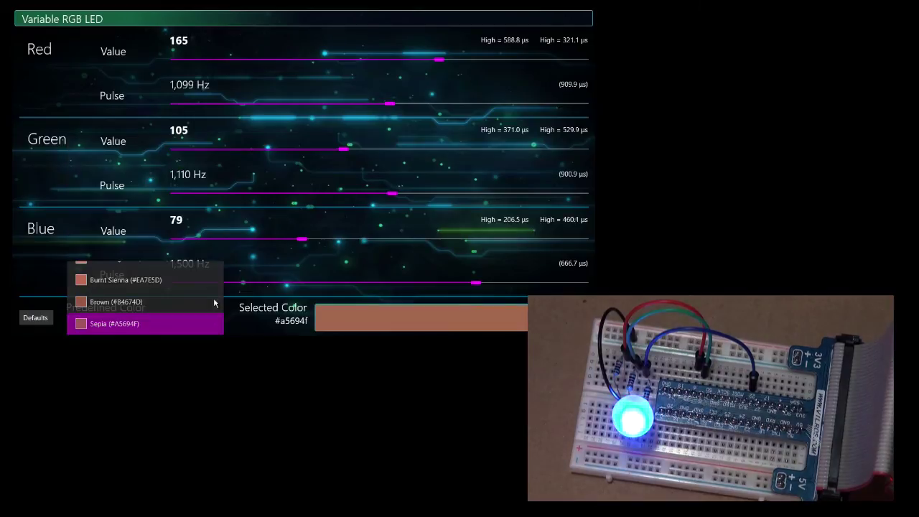
left_click(219, 323)
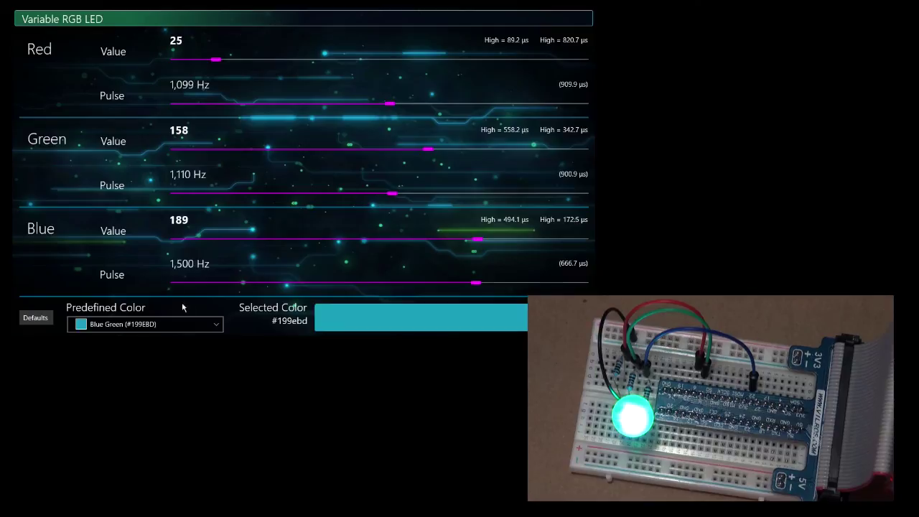
- Change the predefined LED color to Periwinkle (#C5D0E6)
left_click(216, 327)
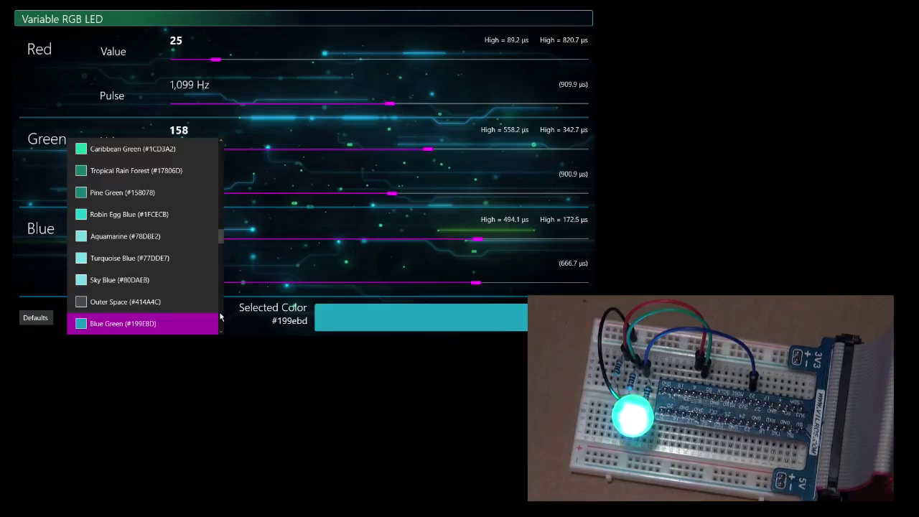
scroll(221, 318, "down", 3)
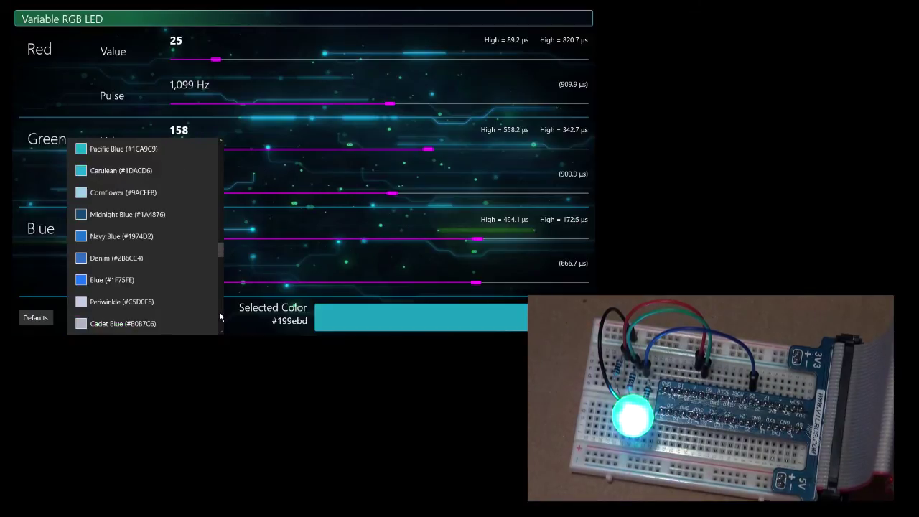
left_click(220, 313)
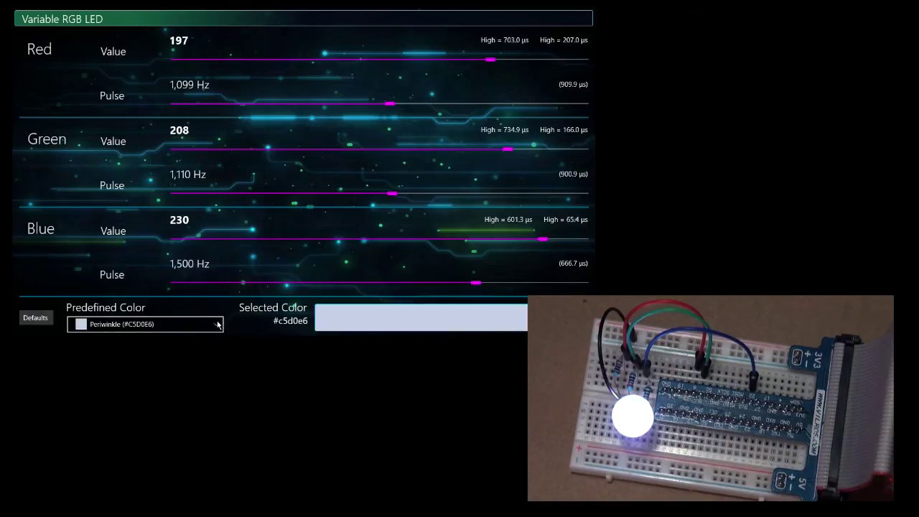
- Change the predefined LED color to Royal Purple (#7851A9)
left_click(217, 324)
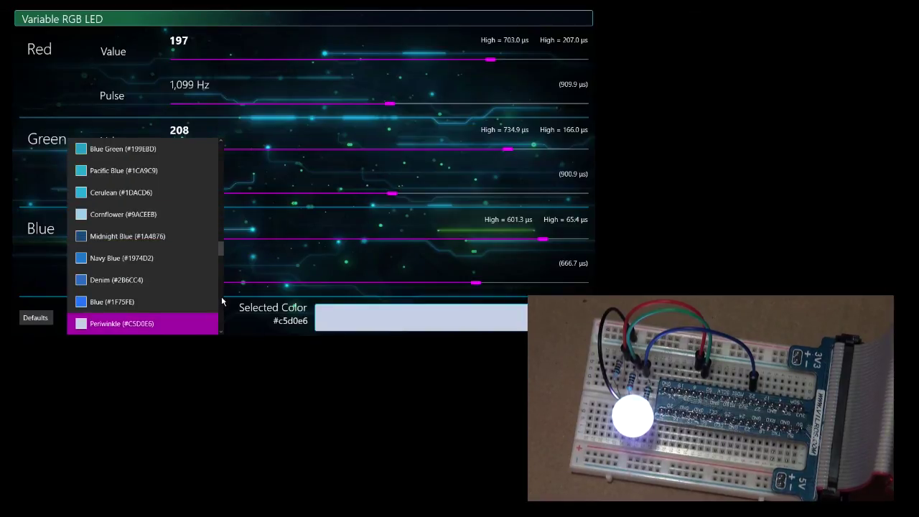
scroll(221, 296, "down", 3)
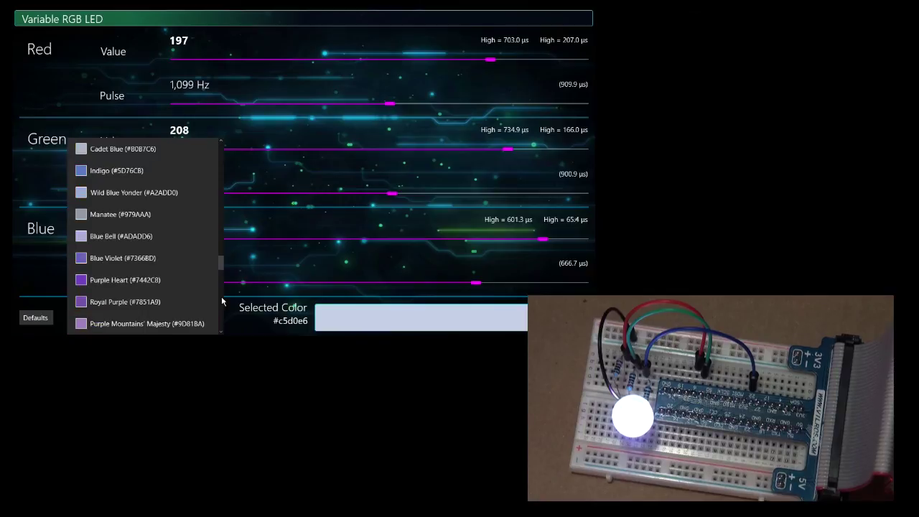
left_click(175, 302)
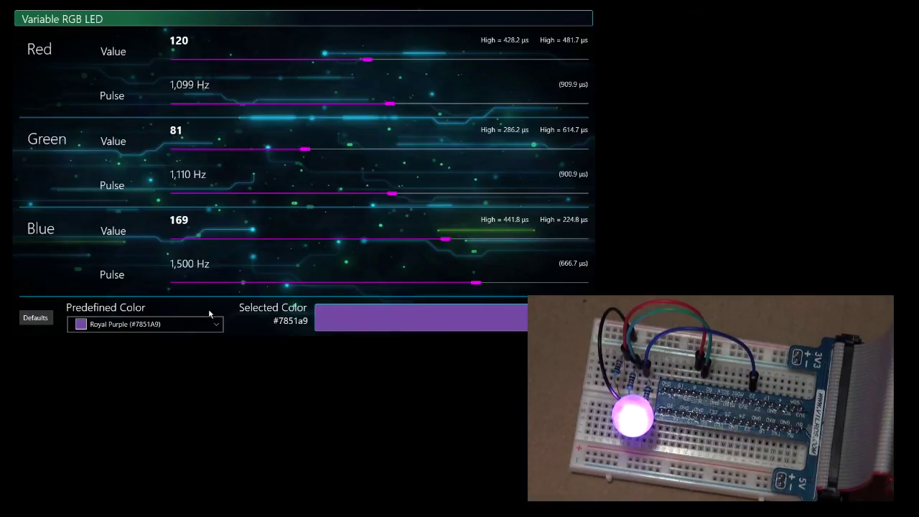
- Change the predefined LED color to Scarlet (#FC2847)
left_click(217, 325)
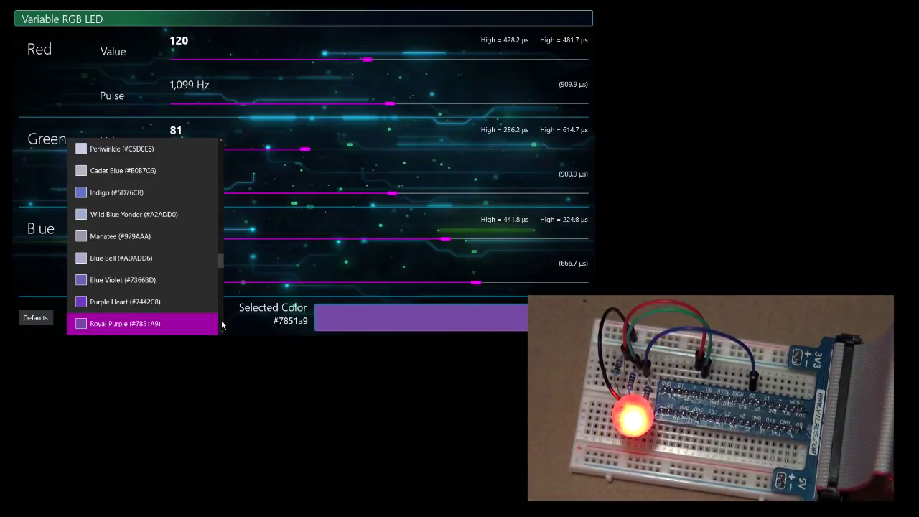
scroll(221, 325, "down", 3)
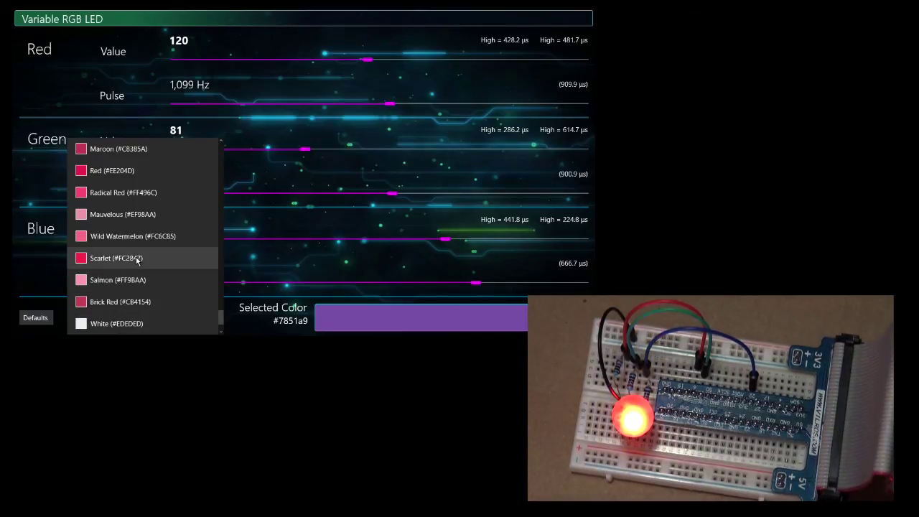
left_click(137, 259)
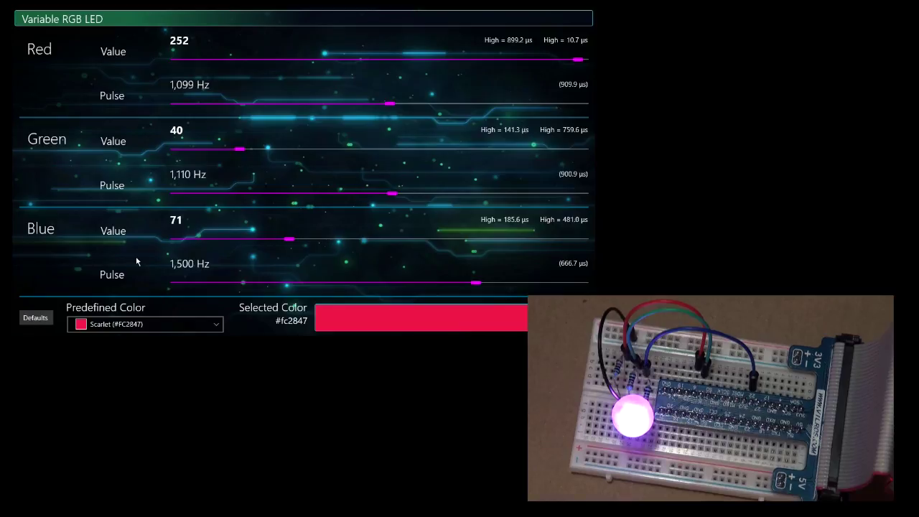